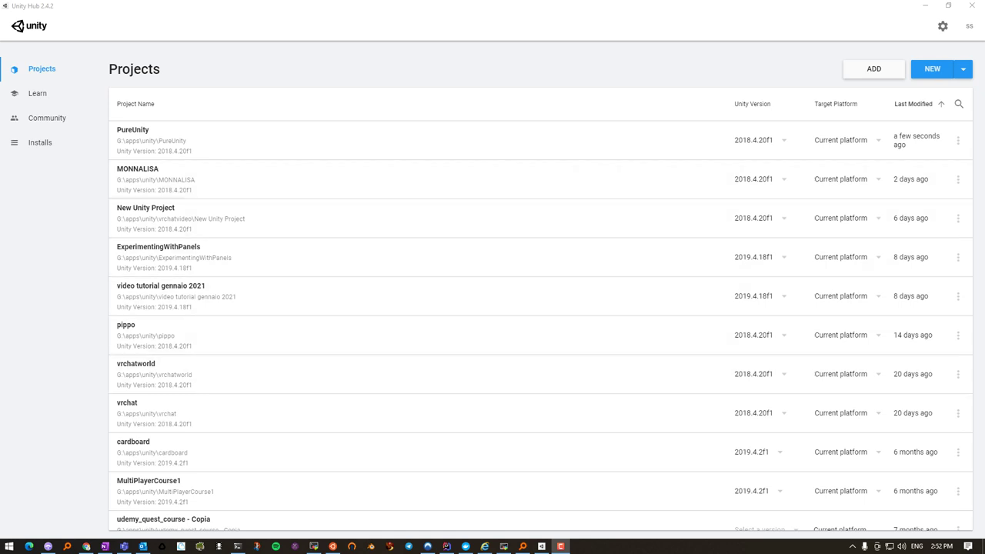
# Show Unity Hub's Installs page listing editor versions 2018.4.20f1 through 2020.1.2f1.
pyautogui.click(40, 143)
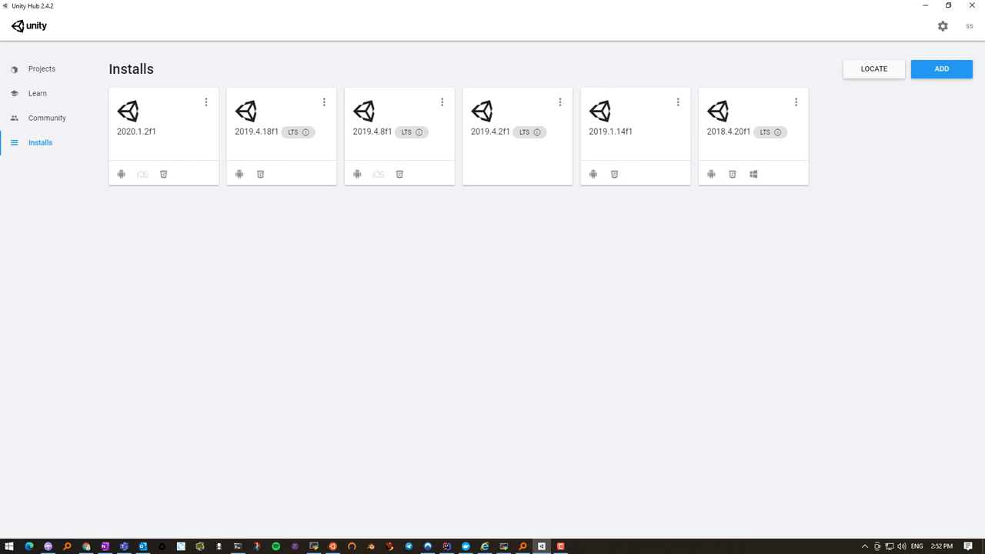
# Create a new 3D project named 'video1' with Unity 2018.4.20f1.
pyautogui.click(42, 69)
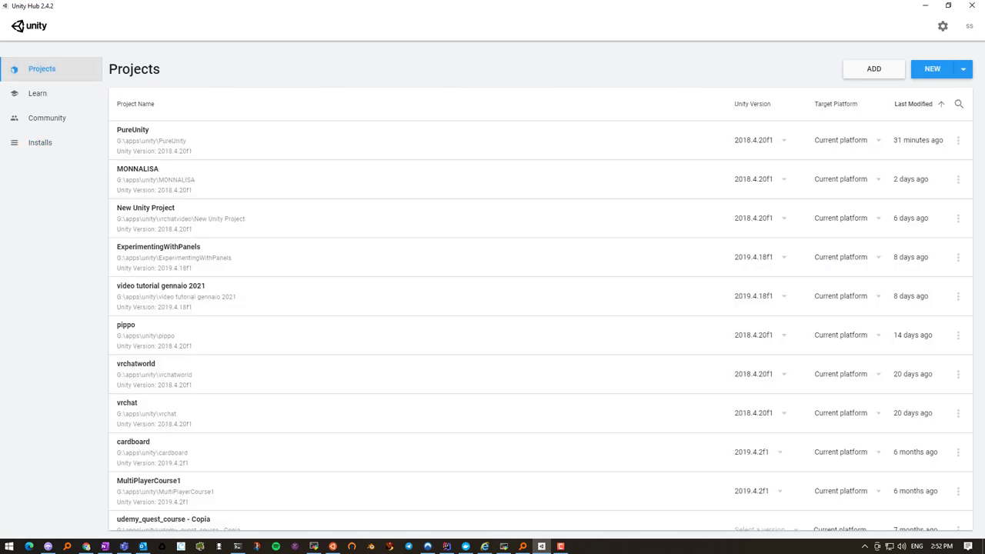
pyautogui.click(963, 68)
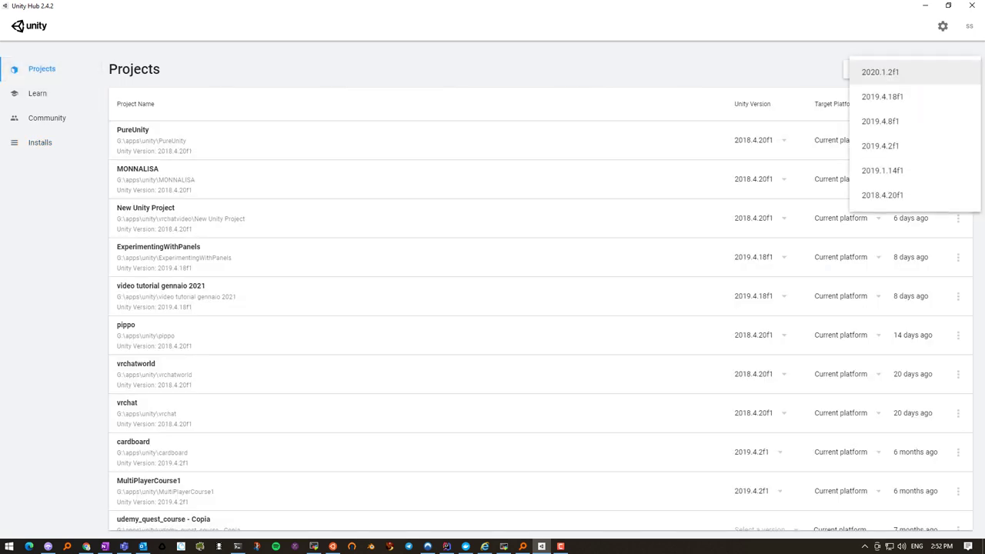
pyautogui.click(882, 195)
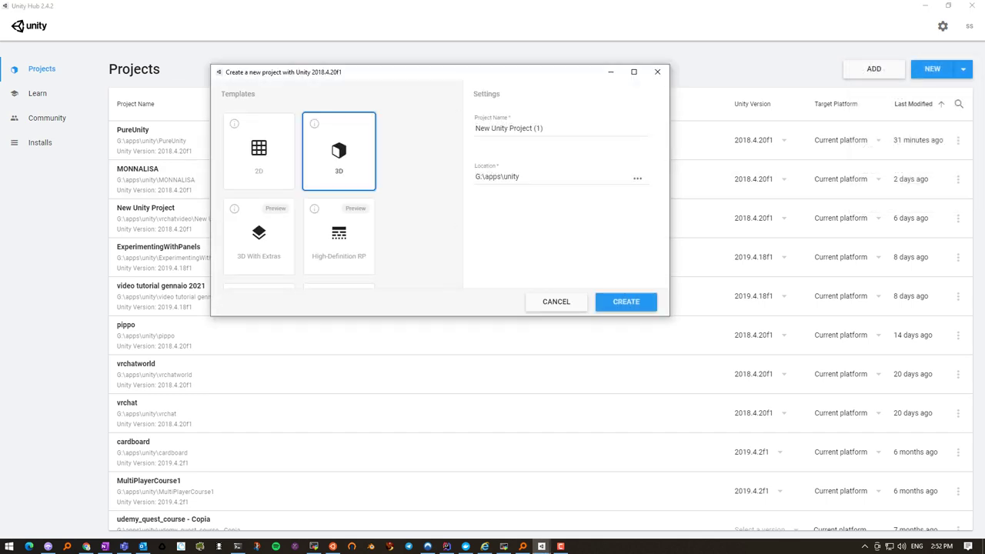
pyautogui.moveTo(544, 128); pyautogui.dragTo(475, 128)
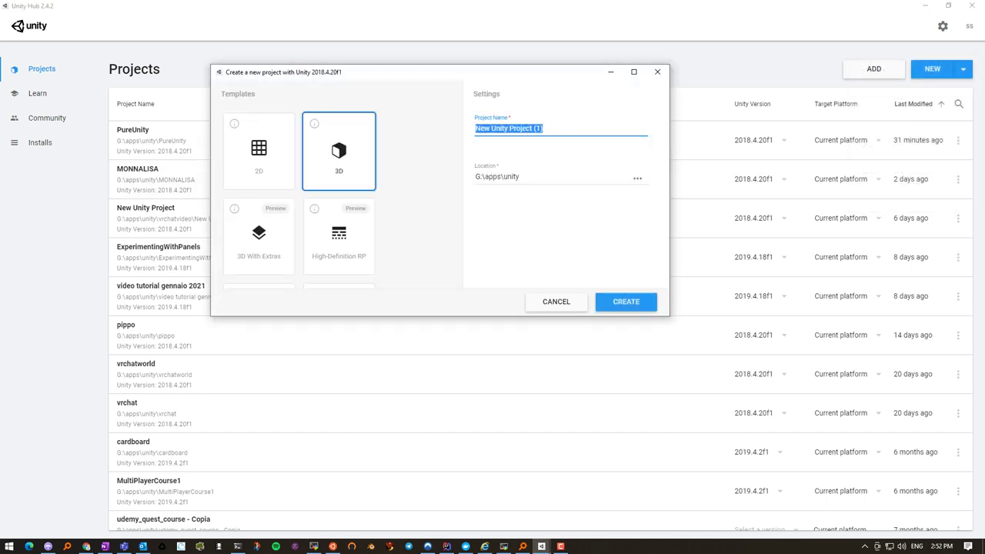
pyautogui.write('video')
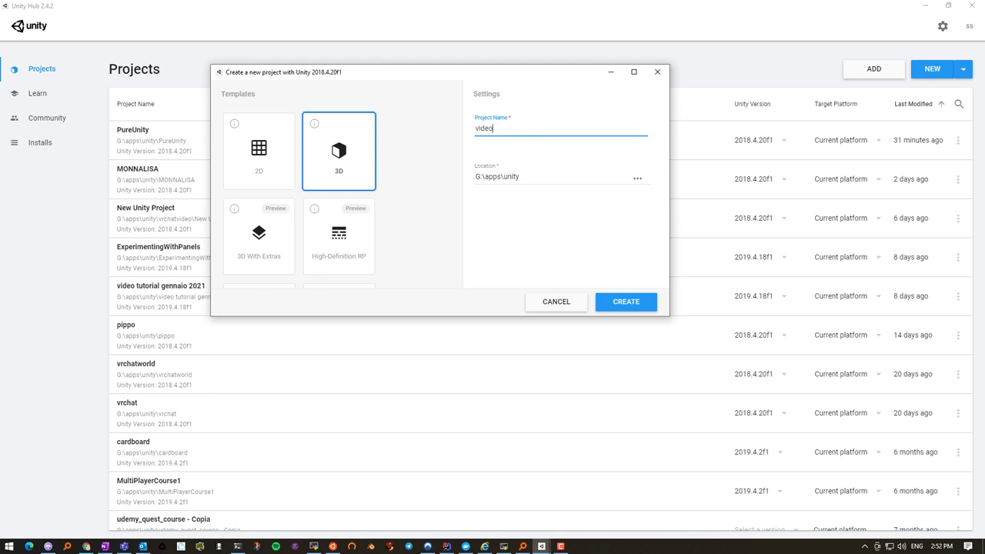
pyautogui.write('1')
pyautogui.press('Return')
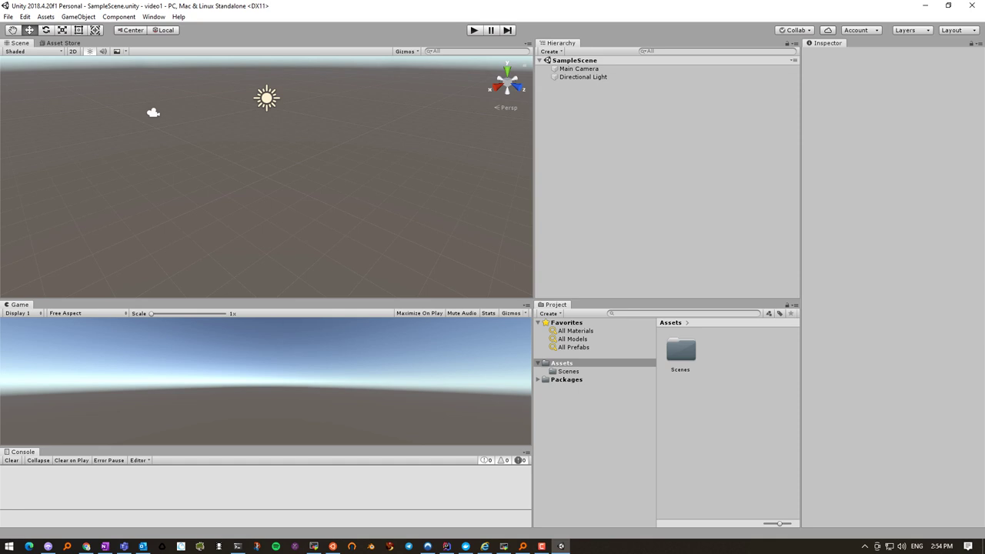
# Apply the Default panel layout and maximize the Unity Editor window.
pyautogui.click(958, 30)
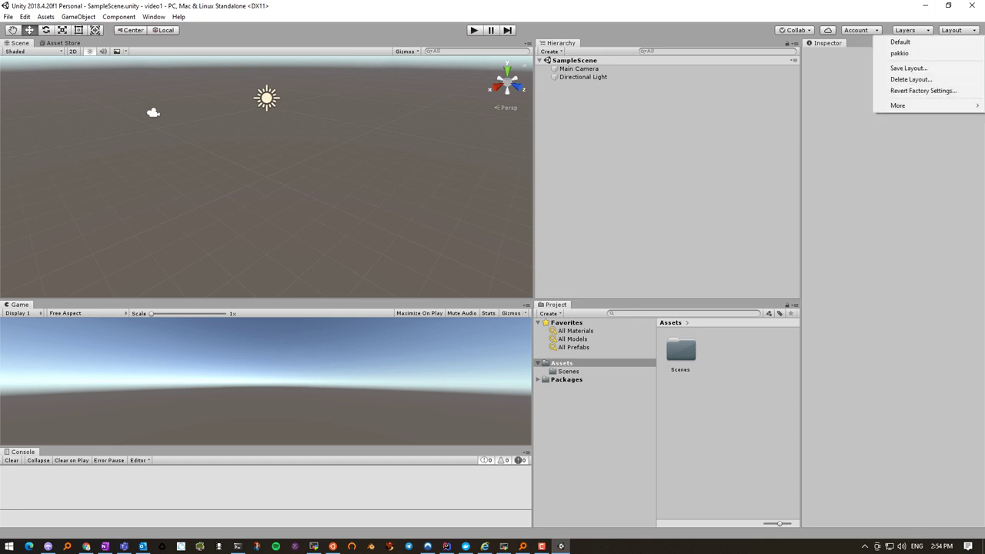
pyautogui.click(900, 41)
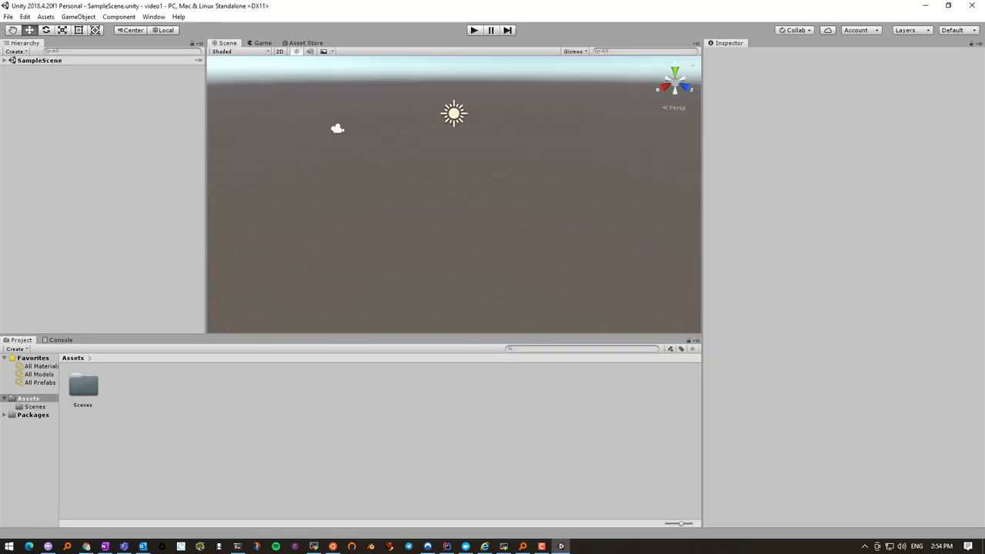
pyautogui.click(464, 8)
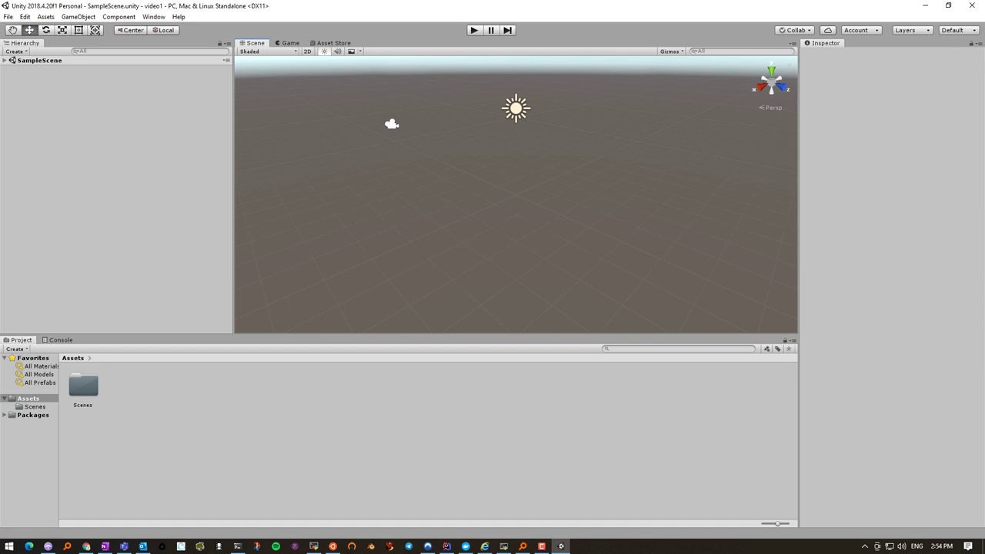
# Dock Project beside Console, Game above Console, and Hierarchy next to the Inspector.
pyautogui.moveTo(21, 339)
pyautogui.mouseDown()
pyautogui.moveTo(488, 405)
pyautogui.moveTo(254, 370)
pyautogui.moveTo(662, 416)
pyautogui.mouseUp()
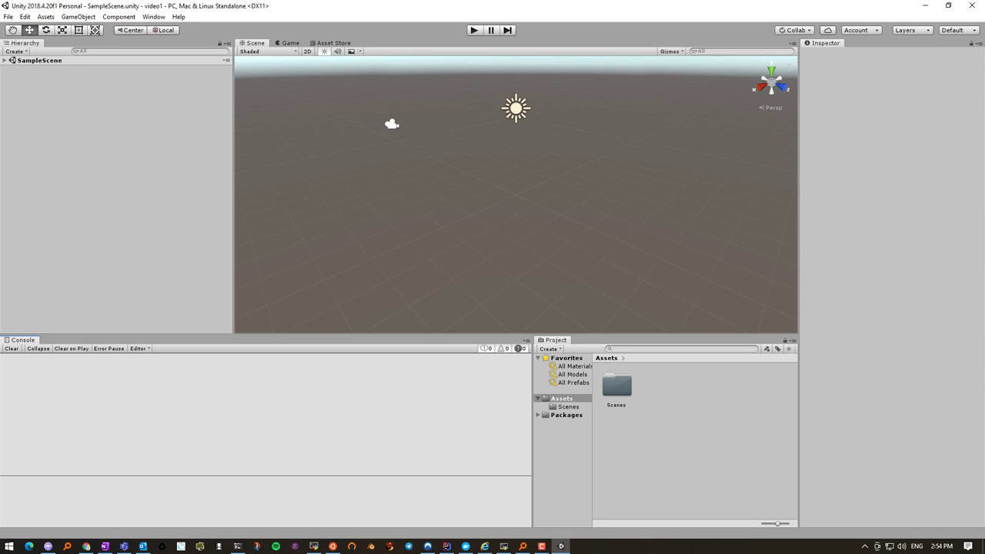
pyautogui.moveTo(290, 42); pyautogui.dragTo(24, 361)
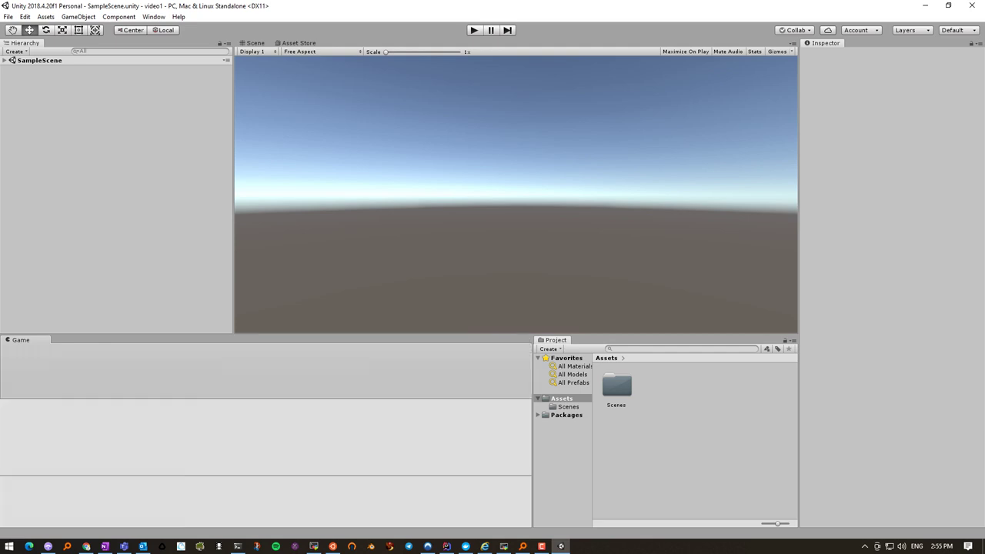
pyautogui.moveTo(23, 362); pyautogui.dragTo(23, 361)
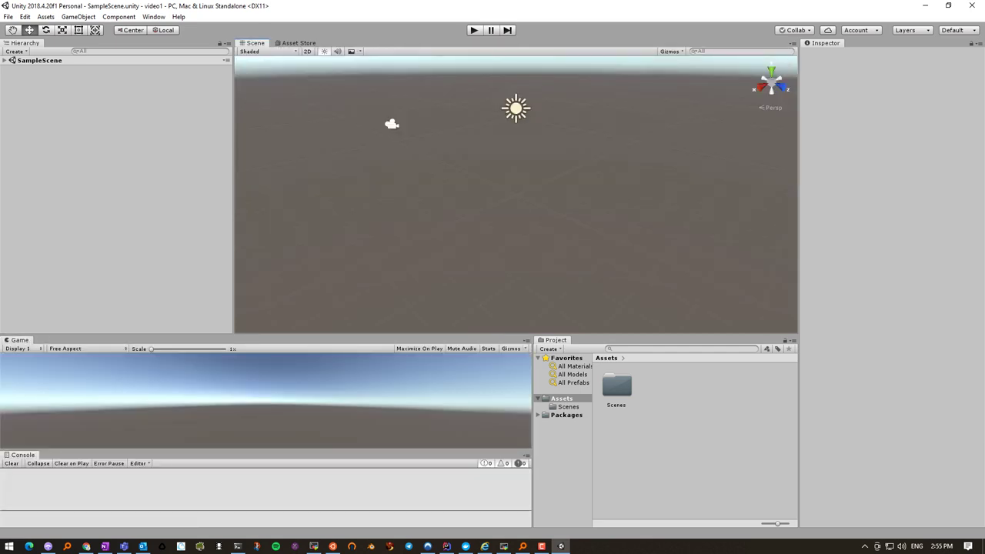
pyautogui.moveTo(25, 42)
pyautogui.mouseDown()
pyautogui.moveTo(496, 124)
pyautogui.moveTo(693, 115)
pyautogui.mouseUp()
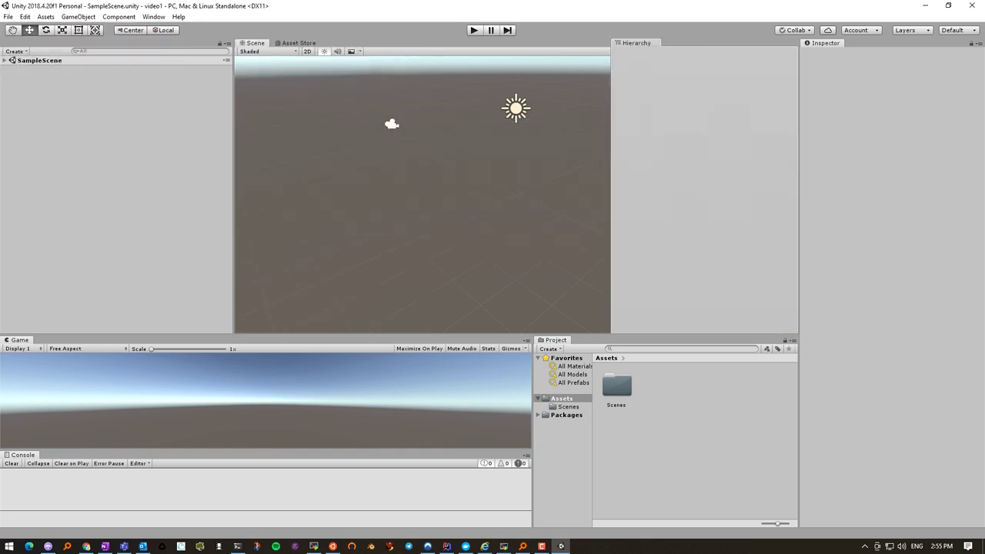
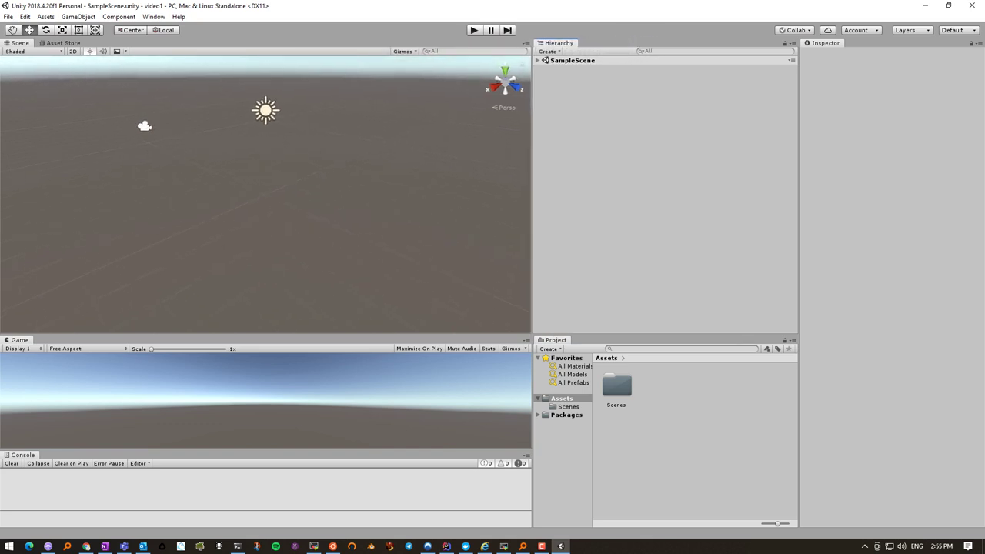
# Shrink the Scene view and Console to make the Game view taller, and show Project assets as a list.
pyautogui.moveTo(266, 335)
pyautogui.mouseDown()
pyautogui.moveTo(265, 257)
pyautogui.moveTo(265, 292)
pyautogui.mouseUp()
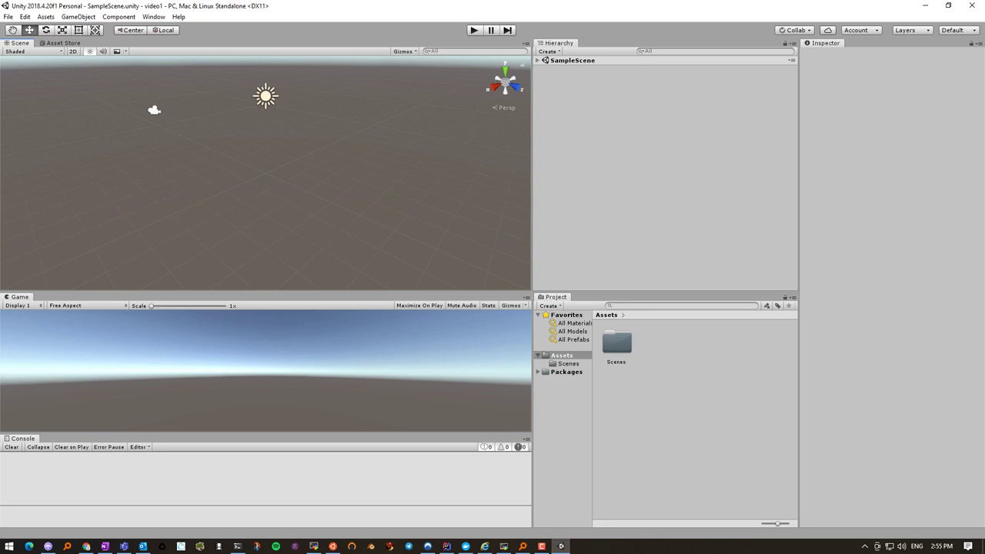
pyautogui.moveTo(265, 434); pyautogui.dragTo(266, 451)
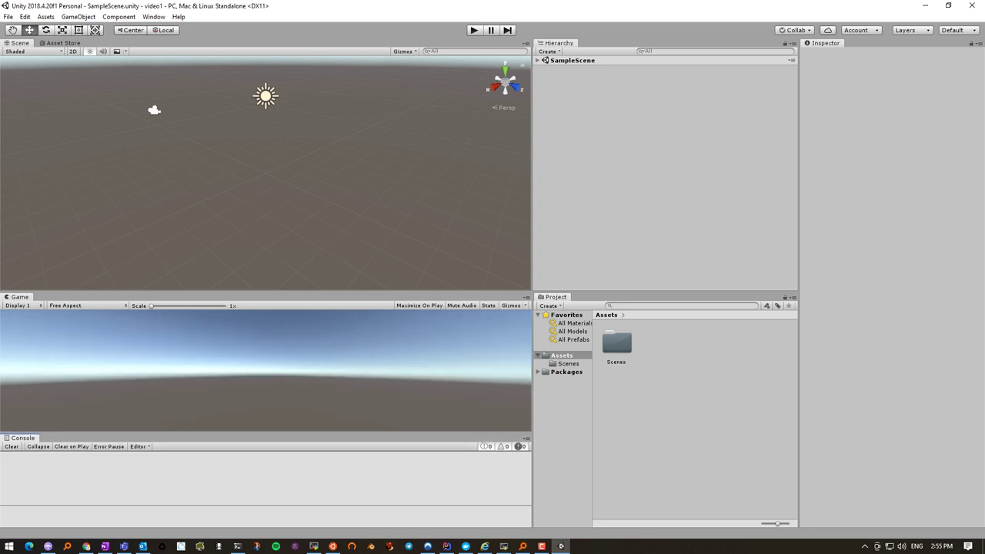
pyautogui.moveTo(266, 451); pyautogui.dragTo(266, 450)
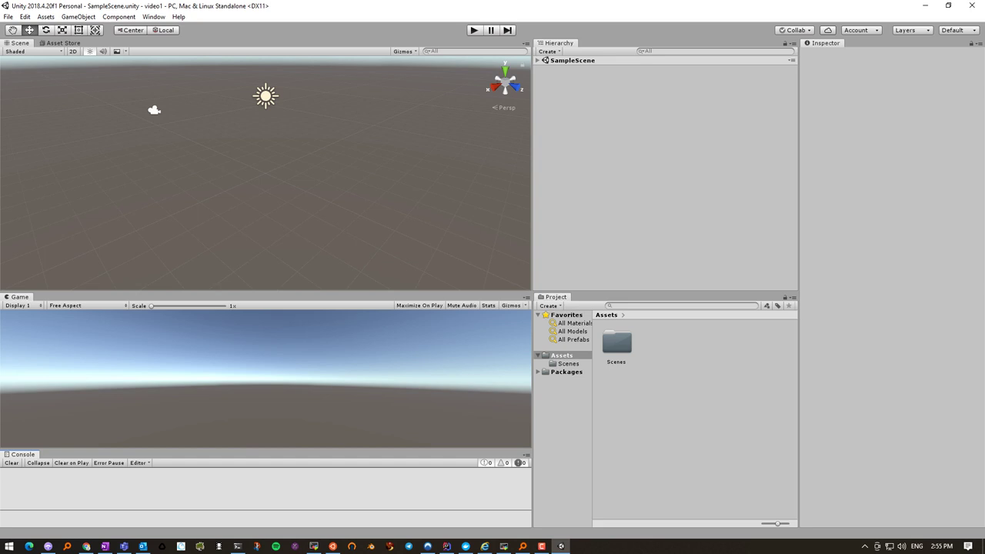
pyautogui.moveTo(776, 523); pyautogui.dragTo(763, 523)
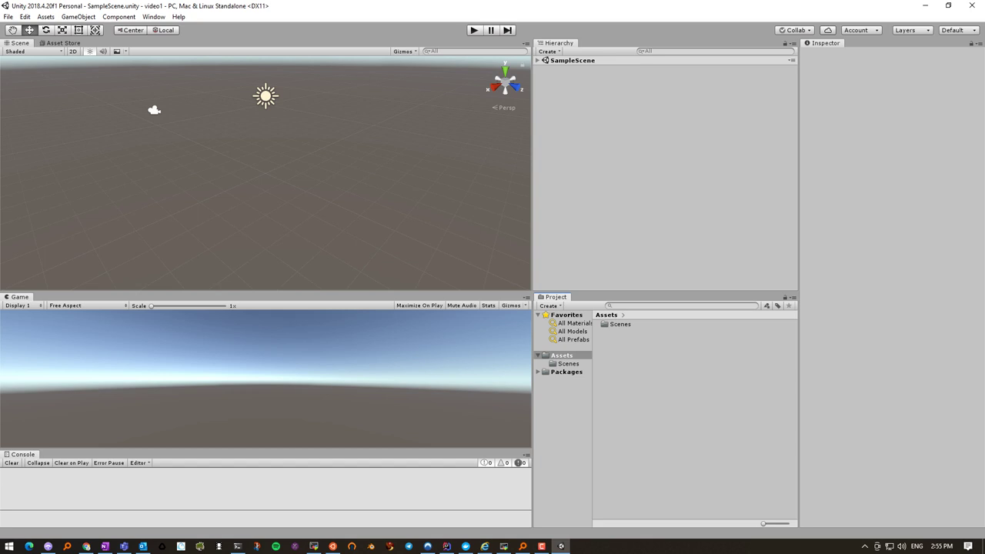
pyautogui.click(957, 30)
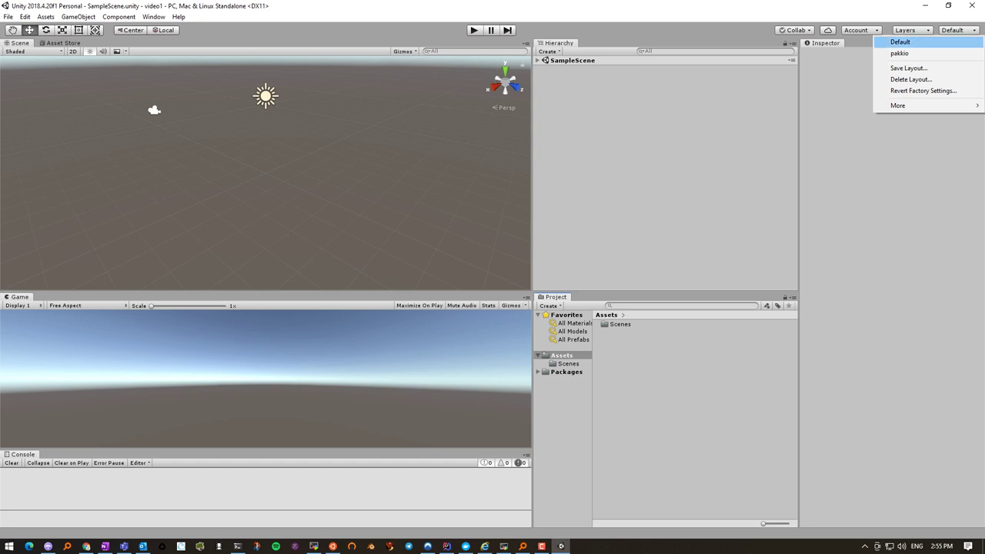
# Save the current window arrangement as a new custom layout named with the user's name.
pyautogui.click(908, 68)
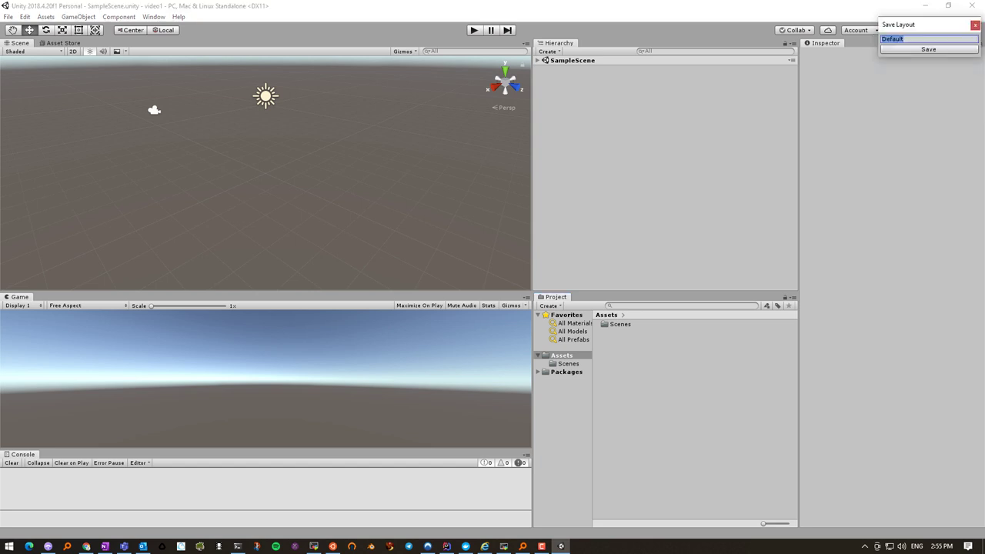
pyautogui.write('salahzar')
pyautogui.press('Return')
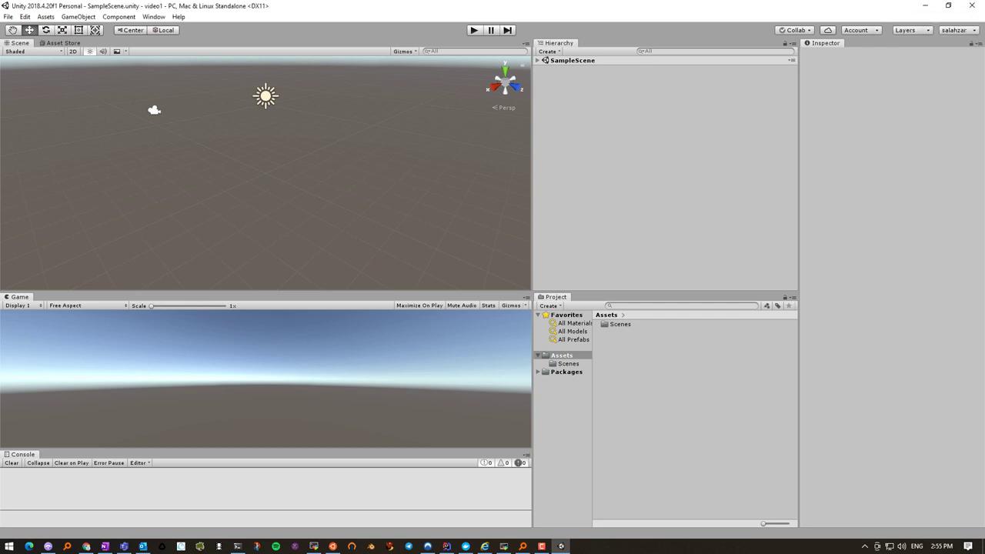
pyautogui.click(954, 30)
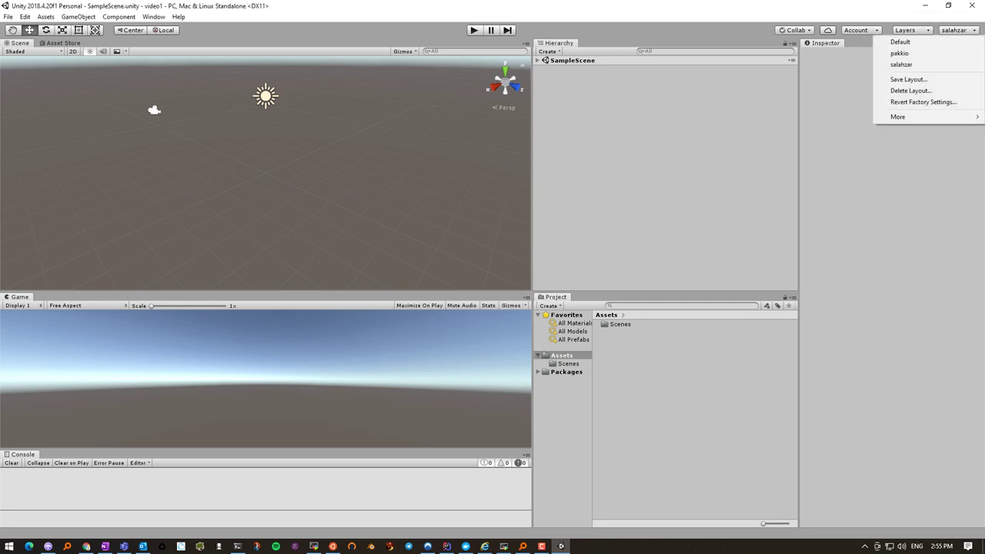
pyautogui.click(900, 39)
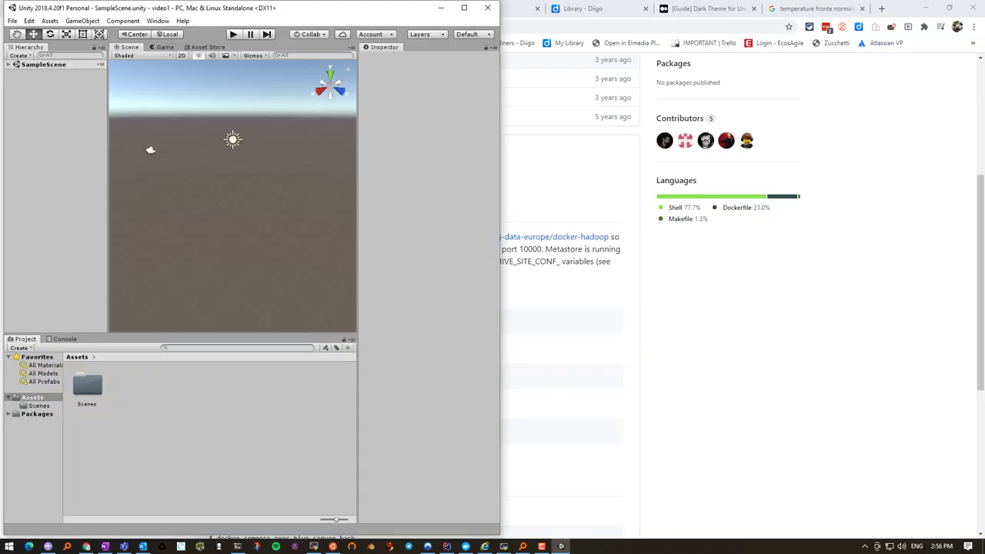
pyautogui.click(464, 8)
pyautogui.click(954, 30)
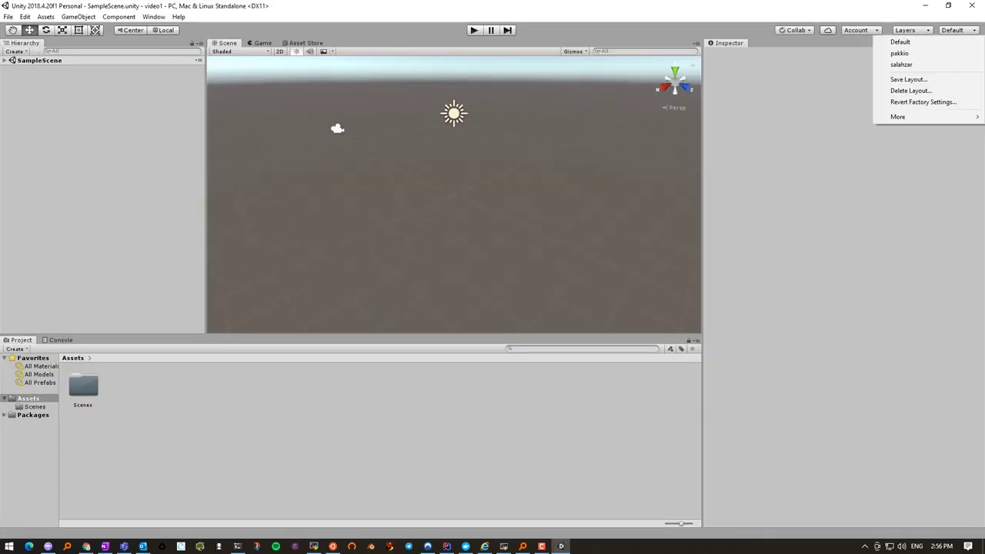
pyautogui.click(901, 64)
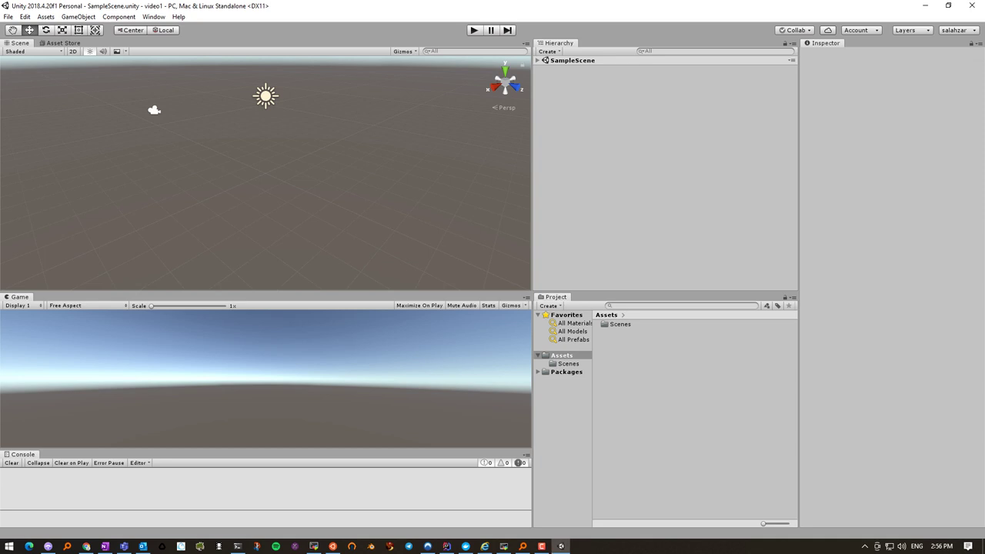